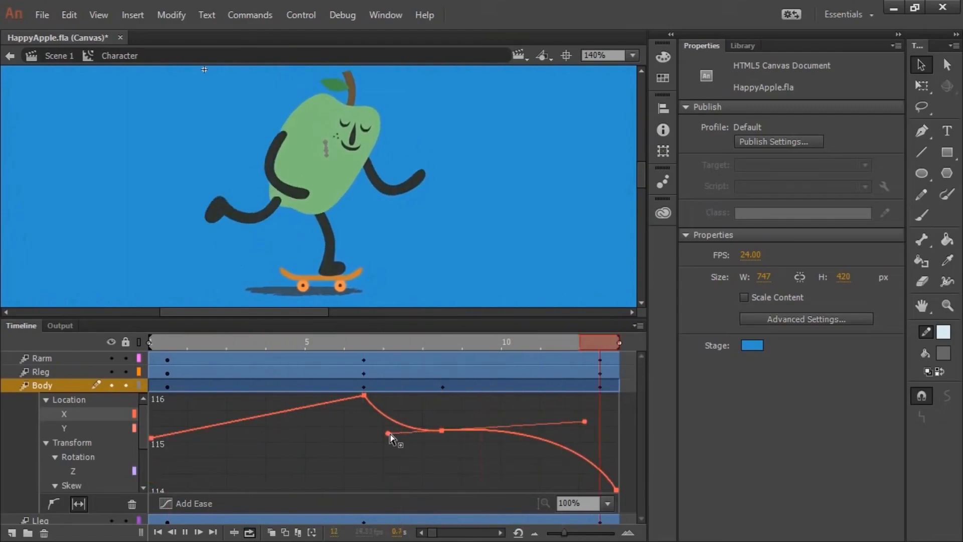
- Reshape the Body layer's X location ease curve by adjusting the handles of its middle control point
{"action": "left_click_drag", "start_coordinate": [390, 433], "coordinate": [371, 450]}
{"action": "left_click_drag", "start_coordinate": [580, 396], "coordinate": [585, 422]}
{"action": "left_click_drag", "start_coordinate": [372, 436], "coordinate": [392, 437]}
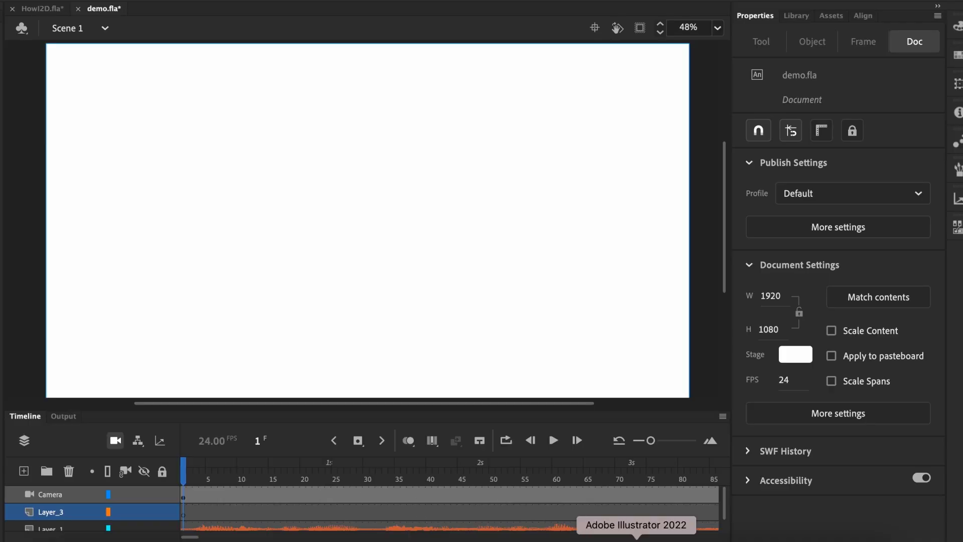
- Copy the pointing character's artwork from frames.ai in Illustrator and paste it into demo.fla in Adobe Animate
{"action": "left_click", "coordinate": [634, 537]}
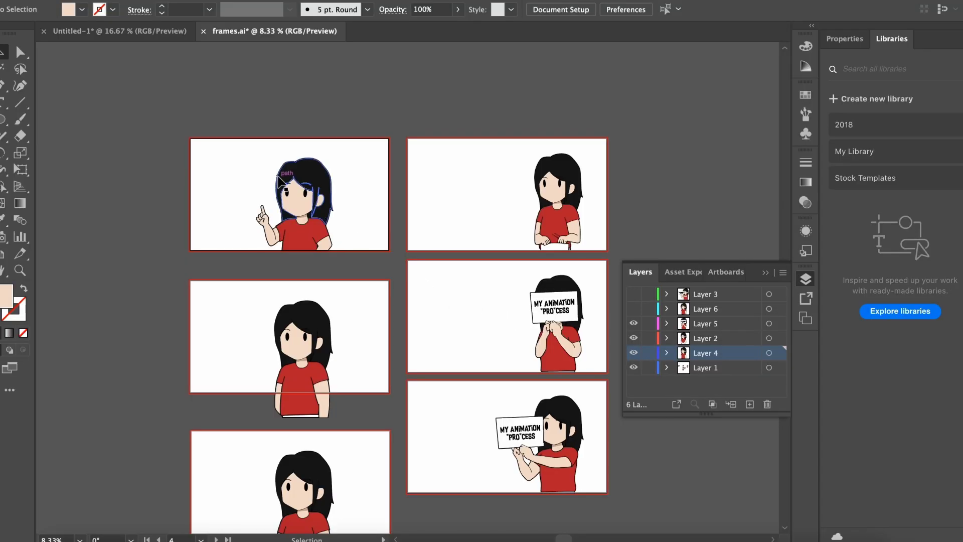
{"action": "key", "text": "super+a"}
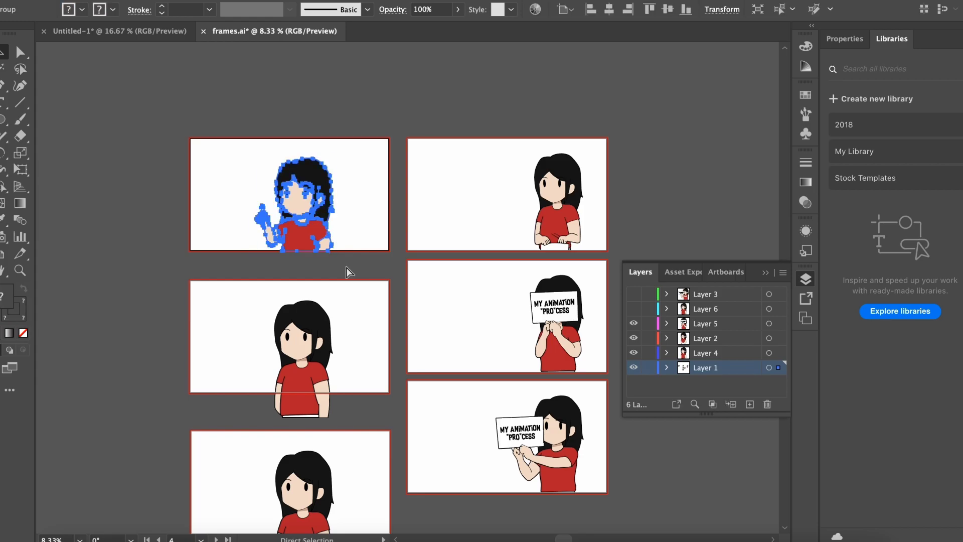
{"action": "key", "text": "super+Tab"}
{"action": "key", "text": "super+v"}
{"action": "key", "text": "Return"}
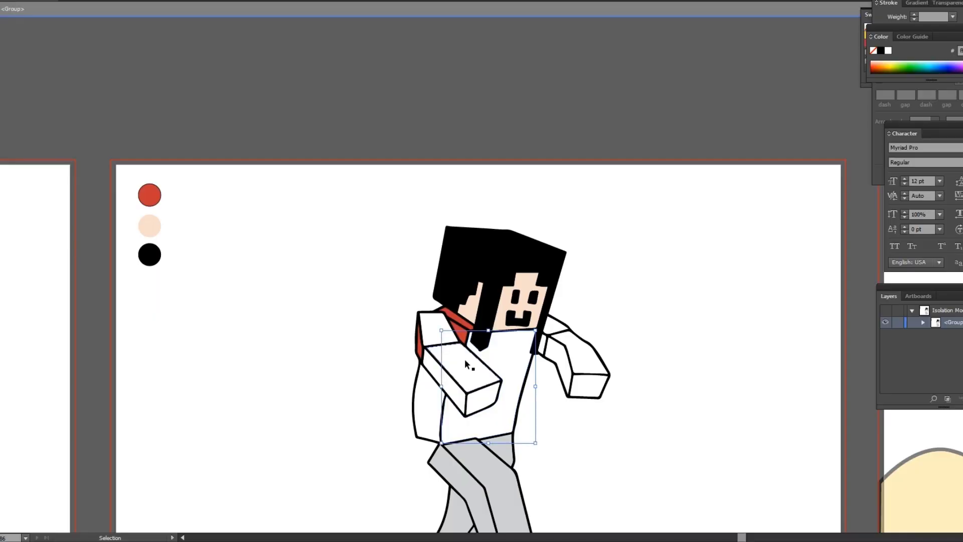
- Fill the blocky character's torso with the red from the colour sample circle
{"action": "left_click", "coordinate": [157, 202]}
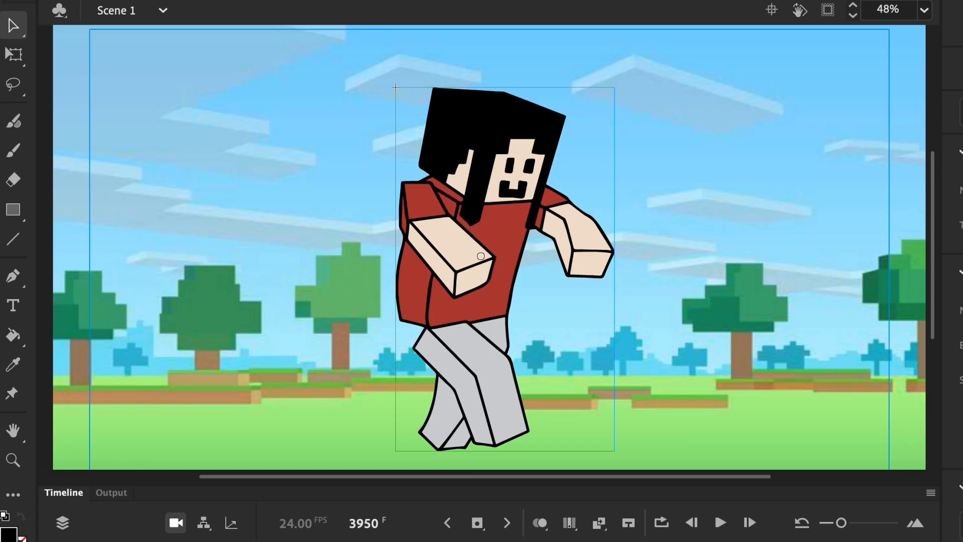
- Play the blocky character's dance and examine each keyframe pose from frame 1 to frame 18
{"action": "key", "text": "Return"}
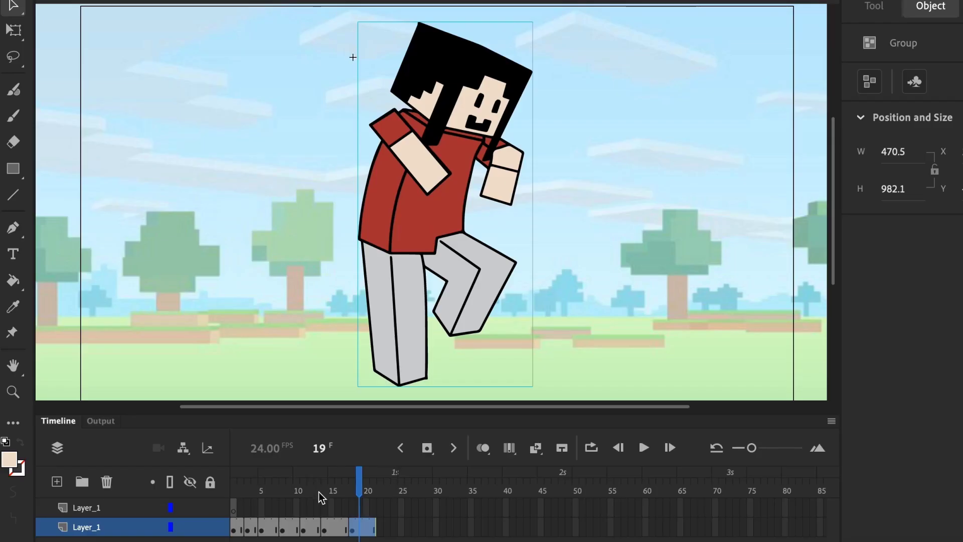
{"action": "left_click", "coordinate": [236, 529]}
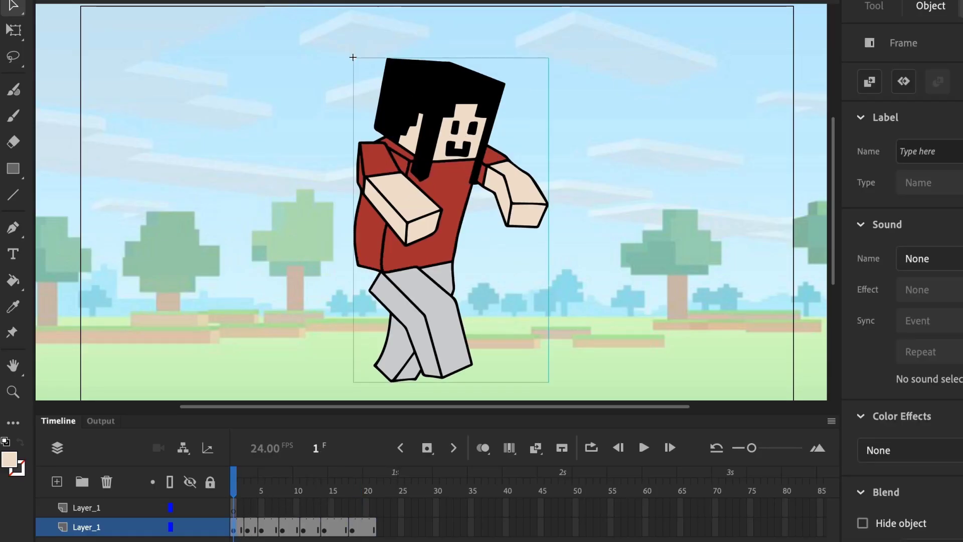
{"action": "left_click", "coordinate": [247, 529]}
{"action": "left_click", "coordinate": [263, 529]}
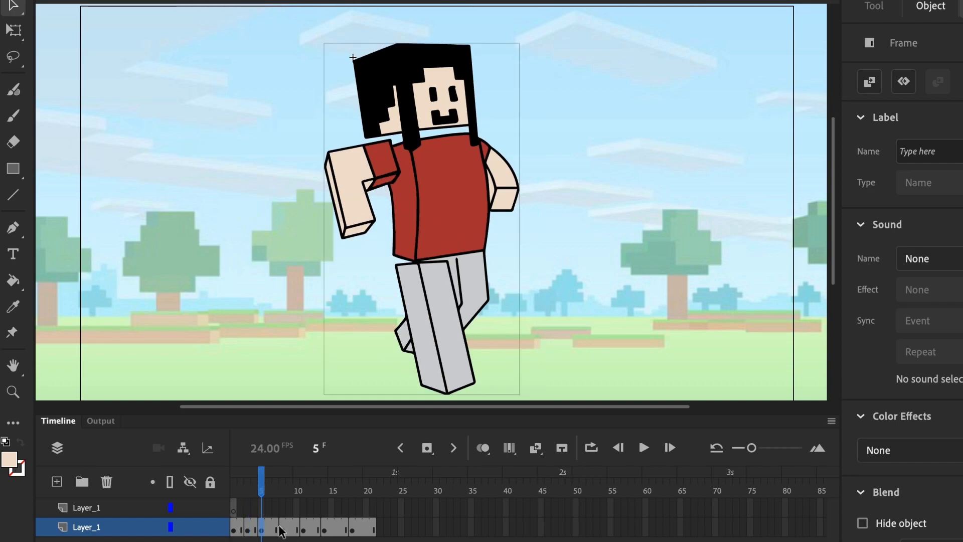
{"action": "left_click", "coordinate": [283, 529]}
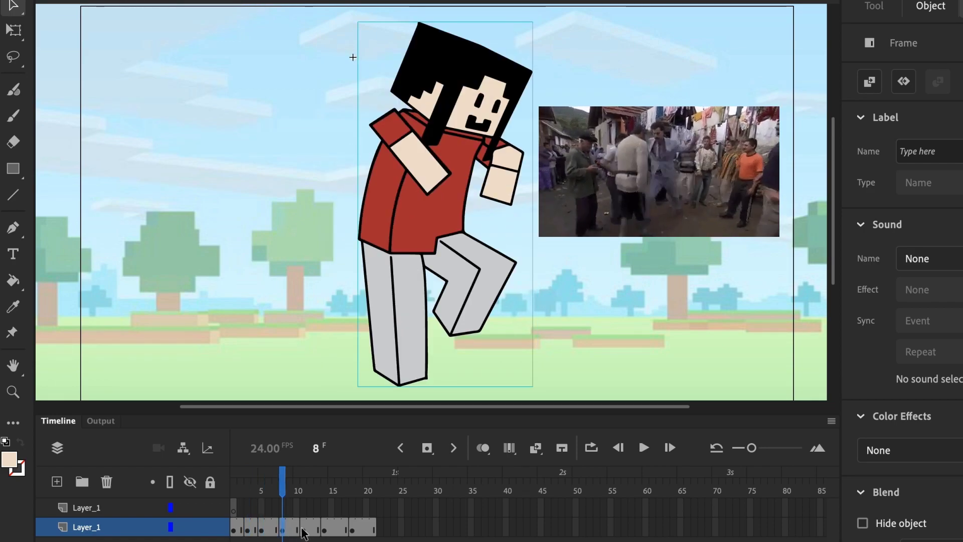
{"action": "left_click", "coordinate": [303, 530]}
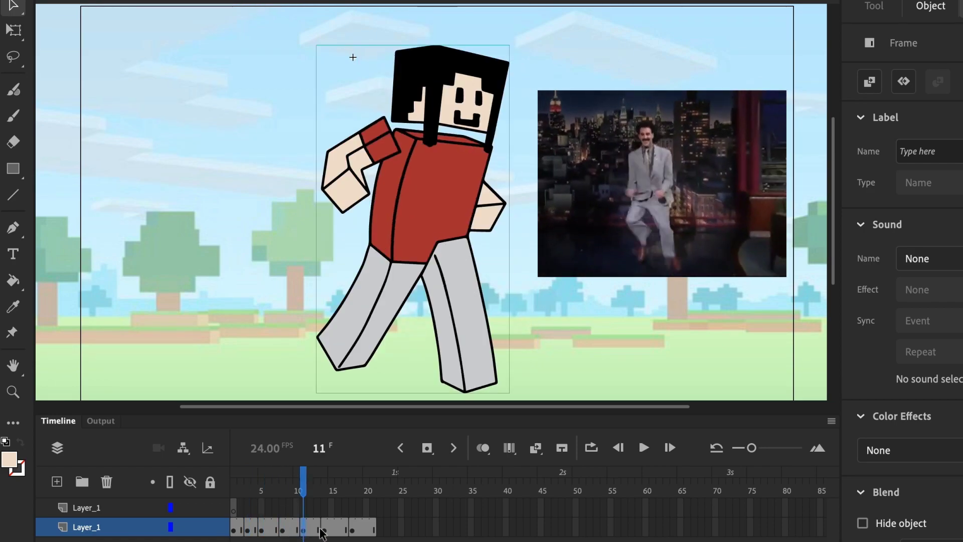
{"action": "left_click", "coordinate": [325, 530]}
{"action": "left_click", "coordinate": [352, 529]}
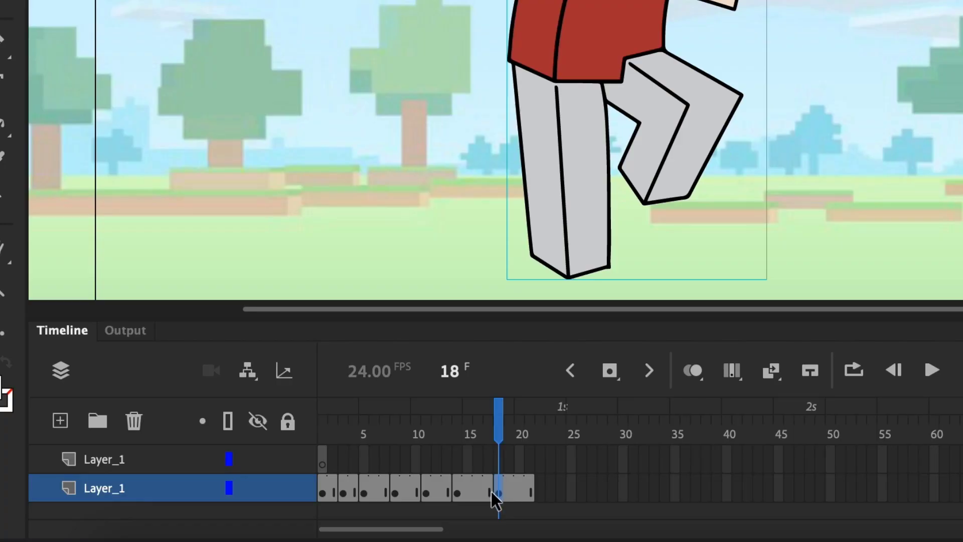
- Scrub through the dance keyframes to examine how long each pose is held, and play the dance from about frame 3950 of the main scene
{"action": "left_click", "coordinate": [324, 490]}
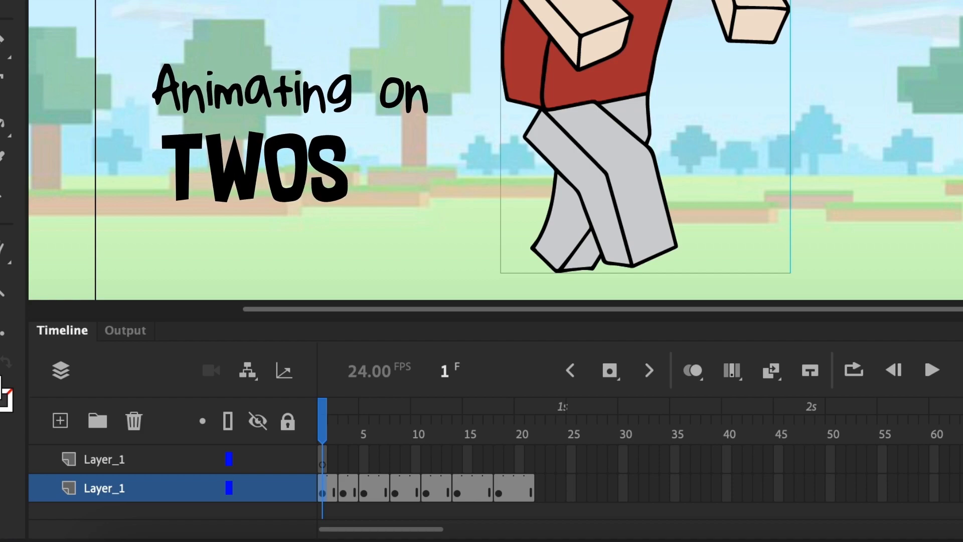
{"action": "left_click", "coordinate": [396, 482]}
{"action": "left_click", "coordinate": [409, 436]}
{"action": "left_click_drag", "start_coordinate": [410, 452], "coordinate": [457, 451]}
{"action": "left_click", "coordinate": [465, 505]}
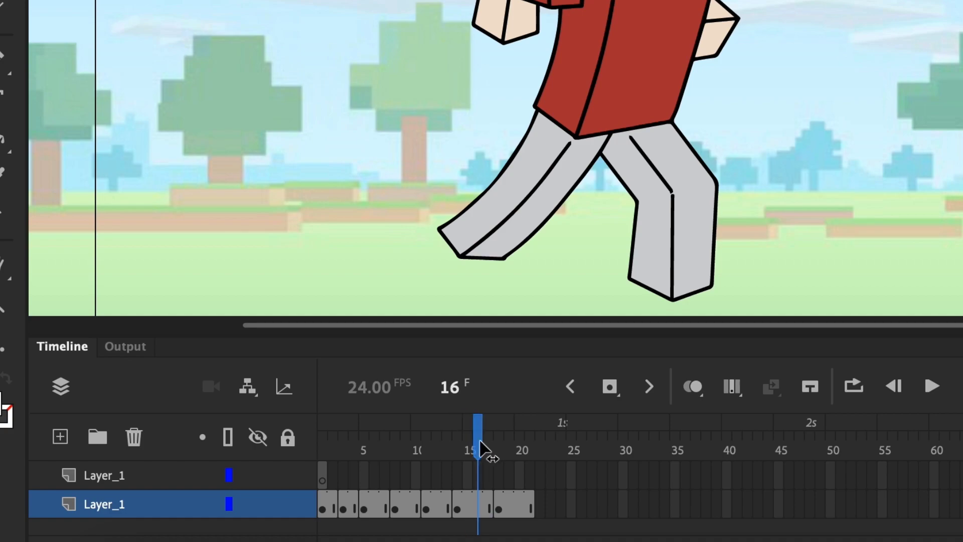
{"action": "left_click_drag", "start_coordinate": [495, 451], "coordinate": [498, 453]}
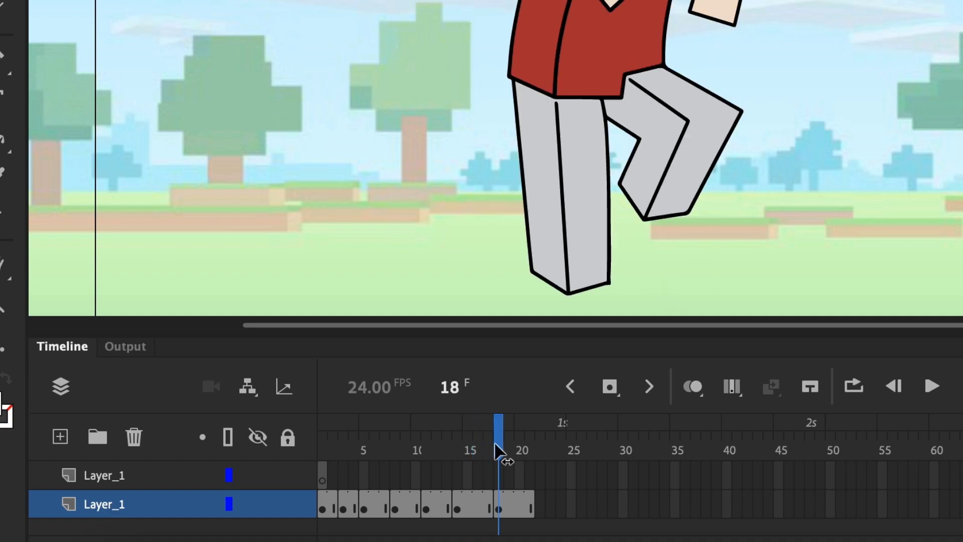
{"action": "left_click", "coordinate": [329, 501]}
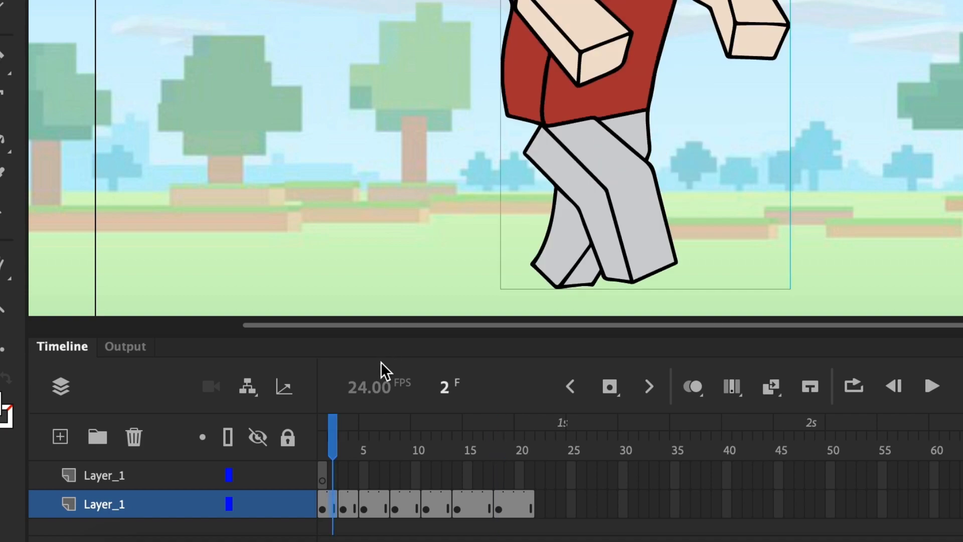
{"action": "left_click", "coordinate": [342, 441]}
{"action": "left_click_drag", "start_coordinate": [352, 435], "coordinate": [427, 443]}
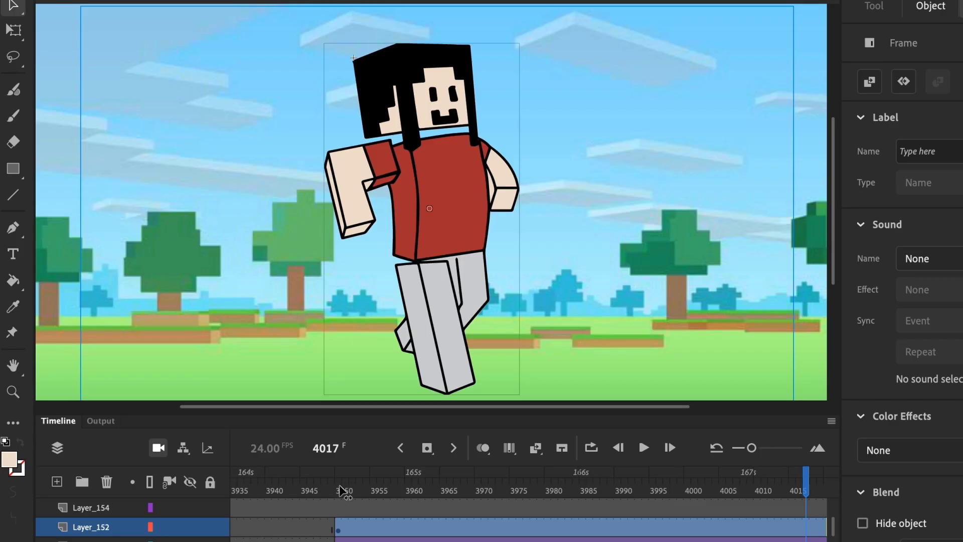
{"action": "left_click", "coordinate": [340, 489]}
{"action": "key", "text": "Return"}
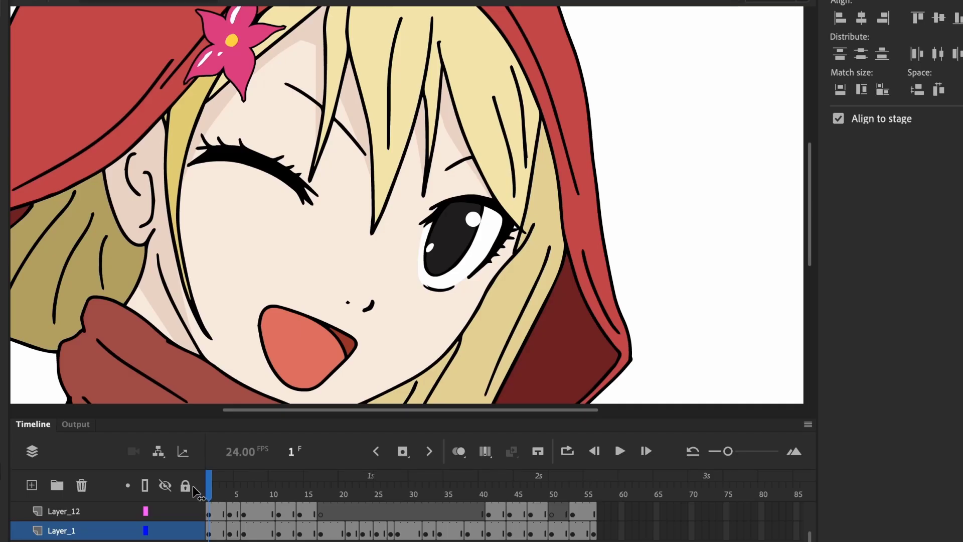
- Scrub the hooded girl's face animation from frame 1 to about frame 50 and play it
{"action": "left_click_drag", "start_coordinate": [205, 494], "coordinate": [554, 491]}
{"action": "key", "text": "Return"}
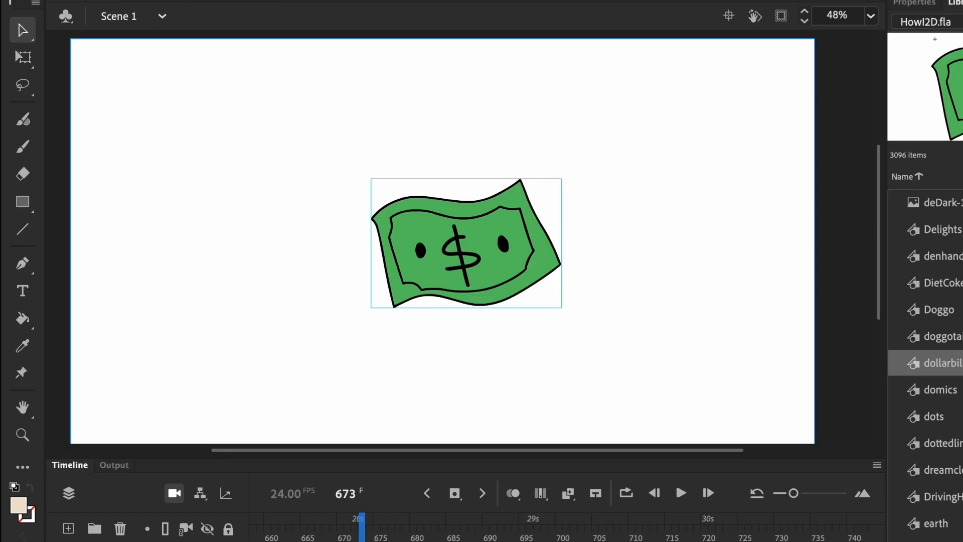
- Convert the dollar bill artwork to a graphic symbol with a name starting "dollarbo" and open it for editing
{"action": "key", "text": "F8"}
{"action": "type", "text": "dolla"}
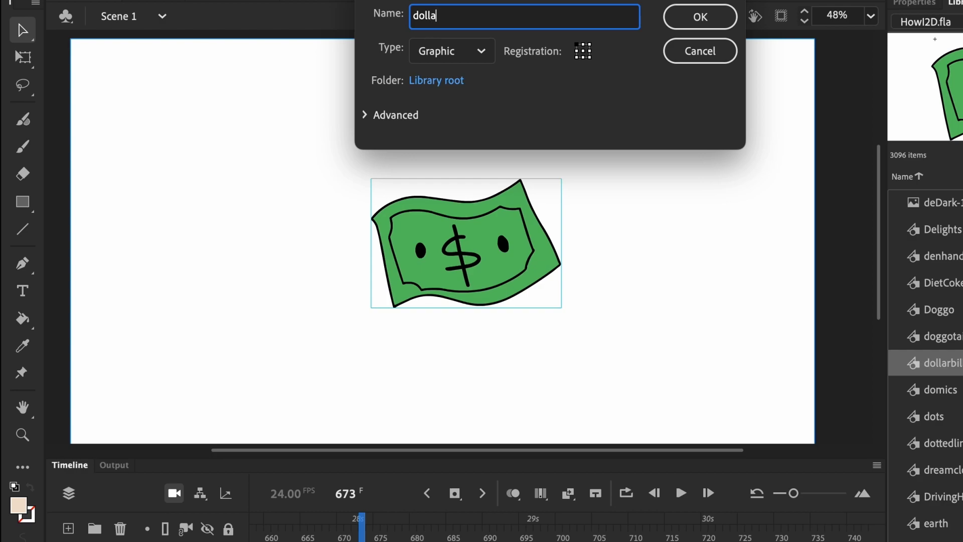
{"action": "key", "text": "Return"}
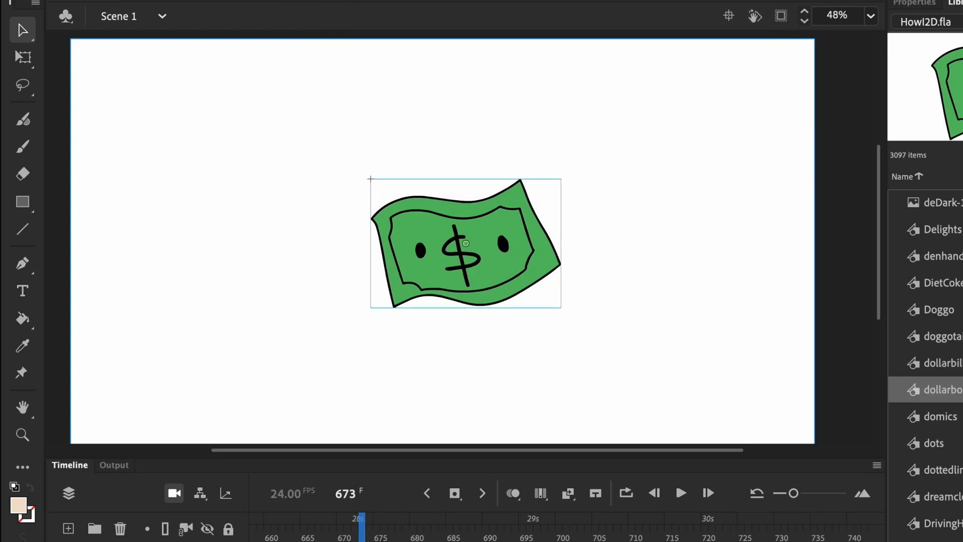
{"action": "key", "text": "ctrl+e"}
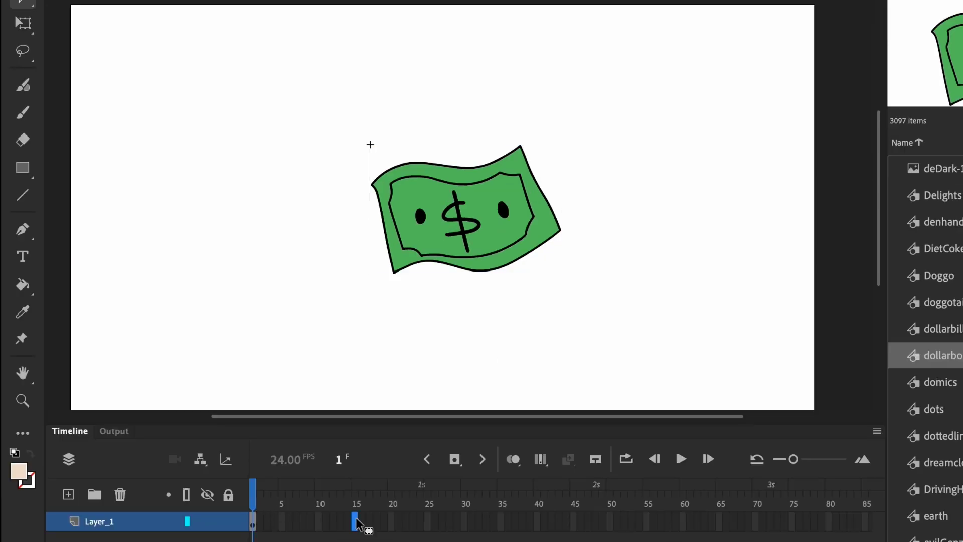
- Insert keyframes at frames 15 and 8 on Layer_1 of the dollar bill symbol
{"action": "right_click", "coordinate": [357, 523]}
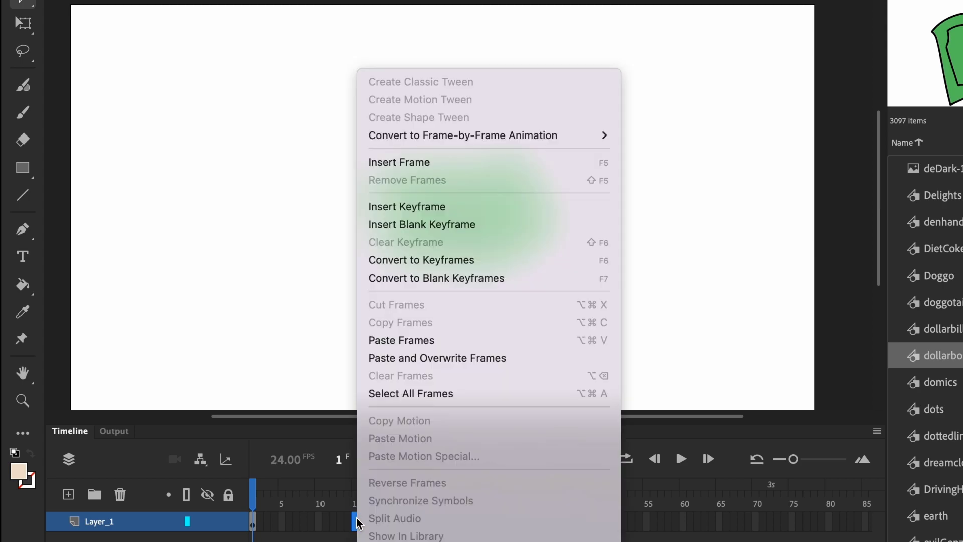
{"action": "left_click", "coordinate": [400, 206]}
{"action": "right_click", "coordinate": [300, 522]}
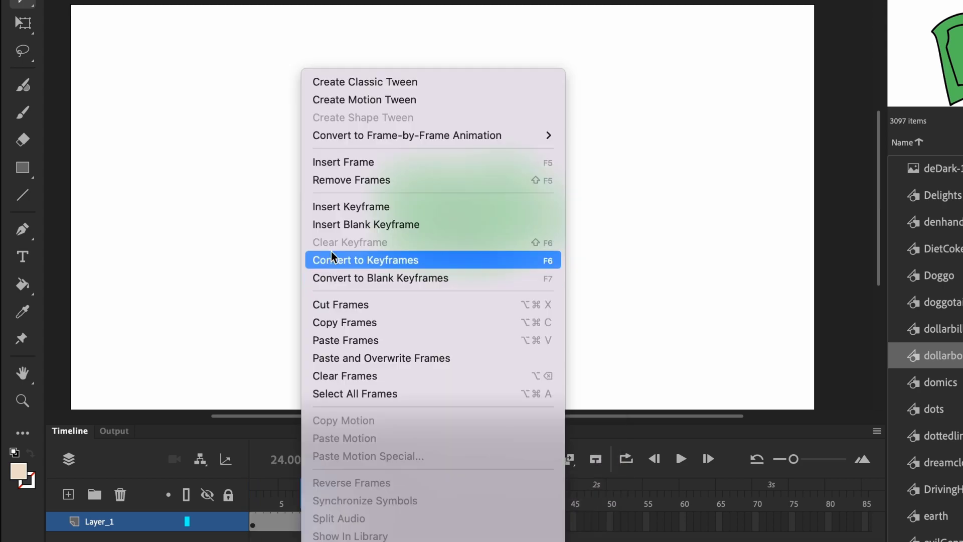
{"action": "left_click", "coordinate": [350, 211]}
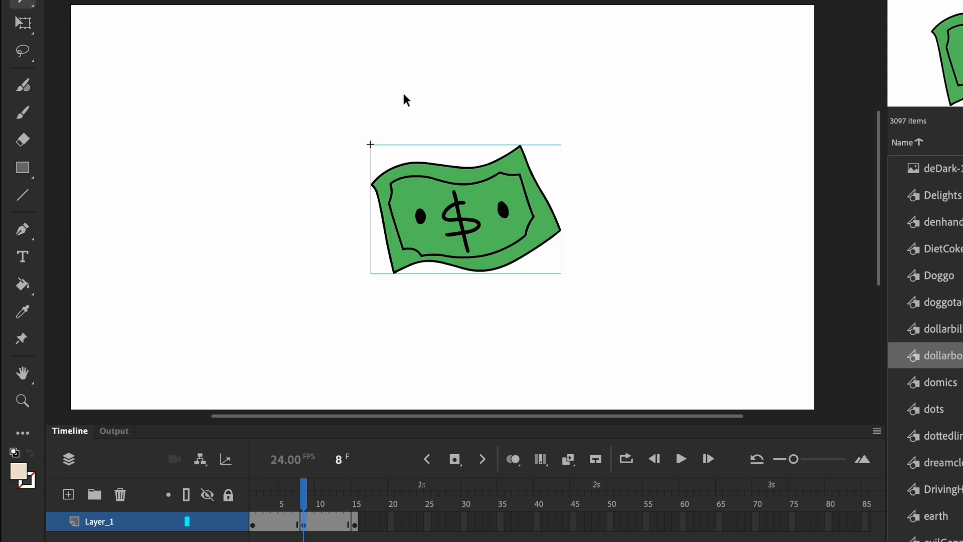
- Break apart the dollar bill at frame 8 and smooth its shapes
{"action": "key", "text": "super+b"}
{"action": "left_click", "coordinate": [274, 1]}
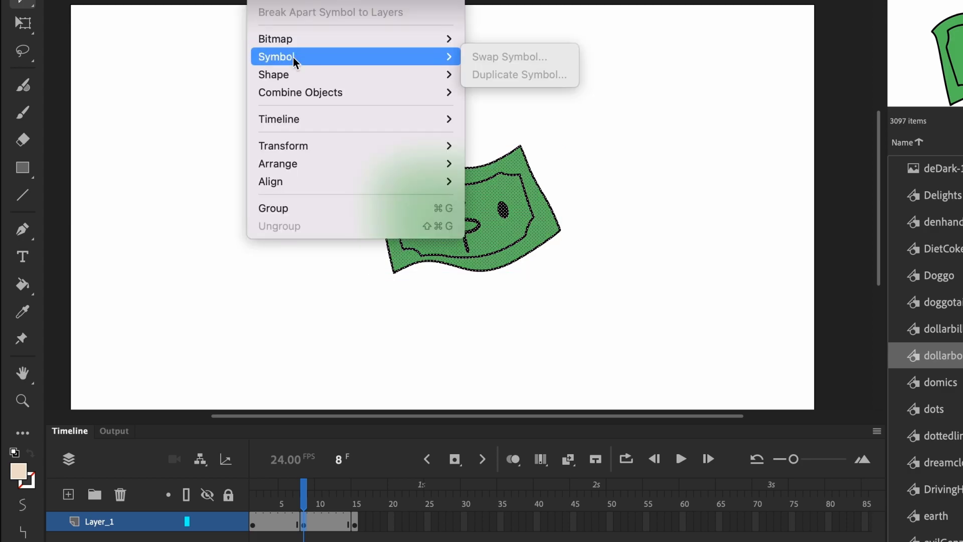
{"action": "mouse_move", "coordinate": [277, 75]}
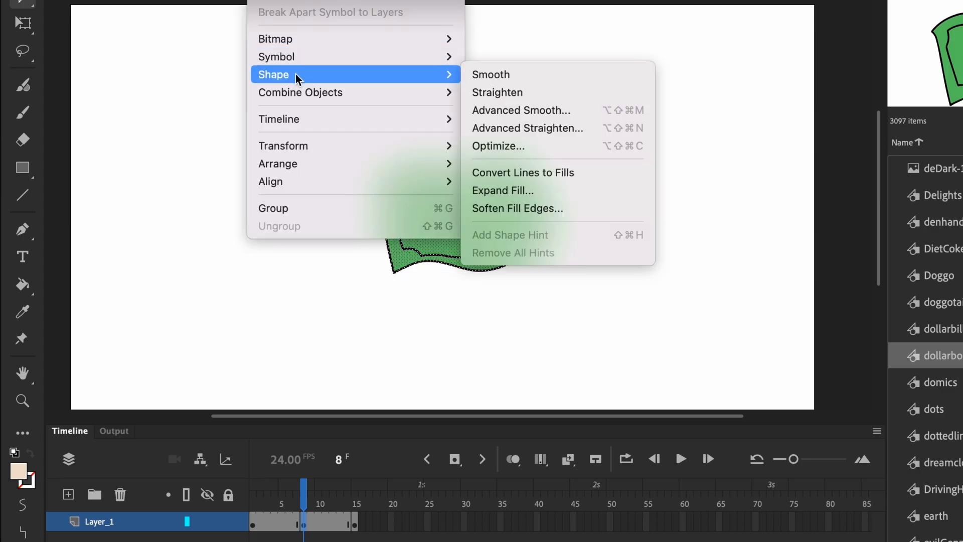
{"action": "left_click", "coordinate": [501, 76]}
- Optimize the dollar bill's curves with an optimization strength of 0 and the totals message enabled
{"action": "left_click", "coordinate": [274, 1]}
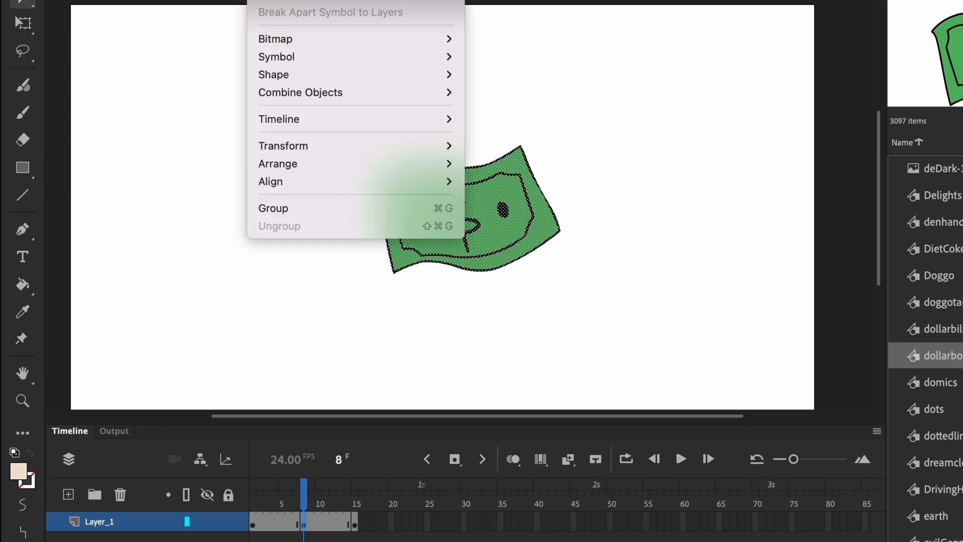
{"action": "mouse_move", "coordinate": [277, 75]}
{"action": "left_click", "coordinate": [504, 146]}
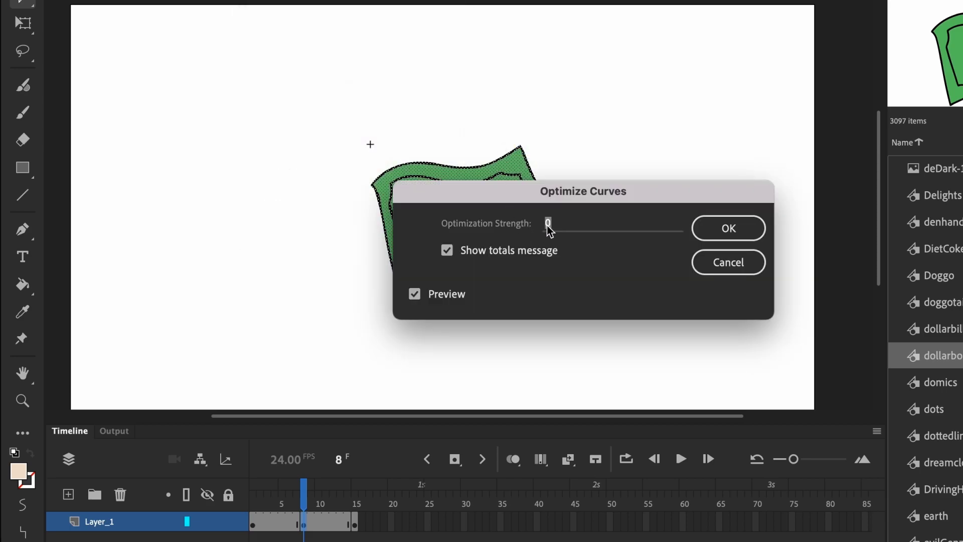
{"action": "key", "text": "Return"}
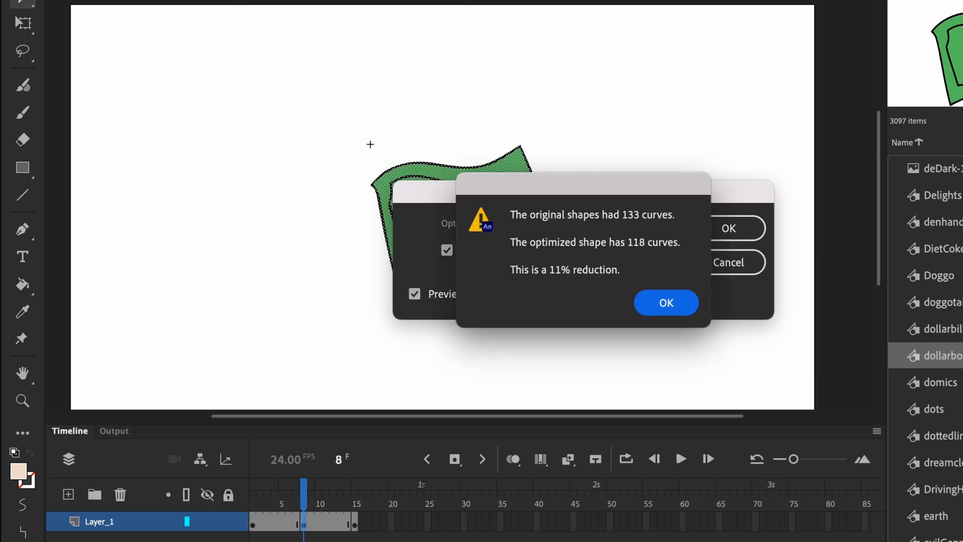
{"action": "left_click", "coordinate": [663, 314]}
{"action": "left_click_drag", "start_coordinate": [213, 504], "coordinate": [206, 524]}
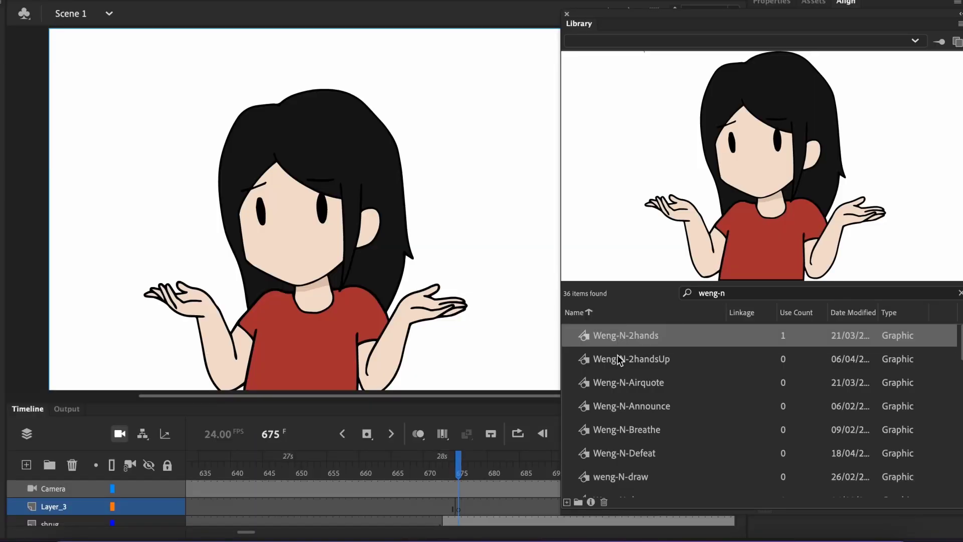
- Preview the Weng-N character poses in the library from Weng-N-2handsUp to Weng-N-Defeat, and return to Weng-N-Announce
{"action": "left_click", "coordinate": [618, 356]}
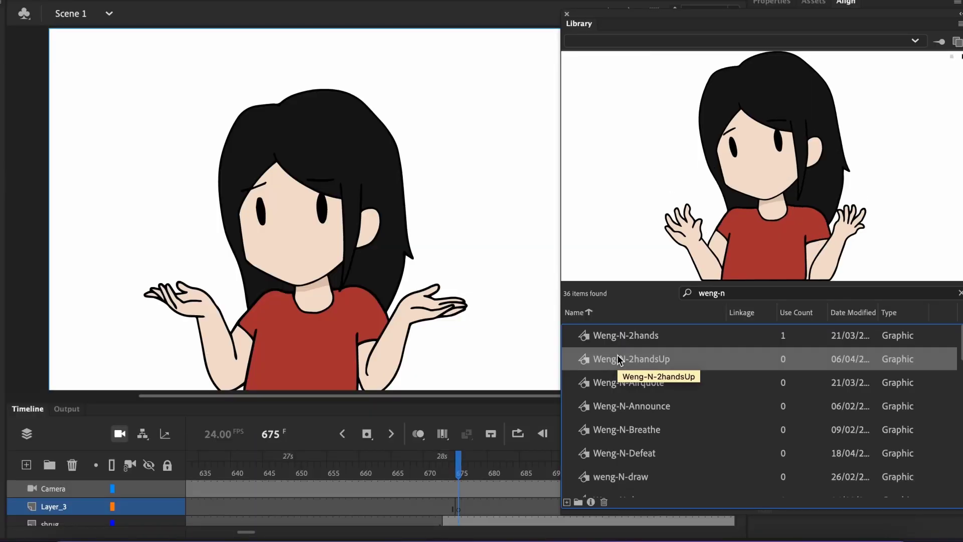
{"action": "left_click", "coordinate": [620, 396]}
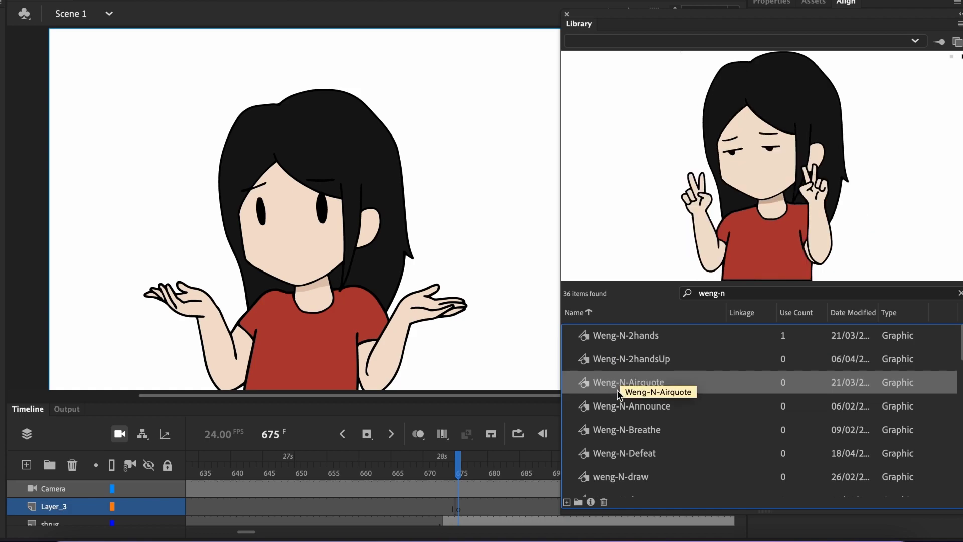
{"action": "key", "text": "Down"}
{"action": "key", "text": "Down"}
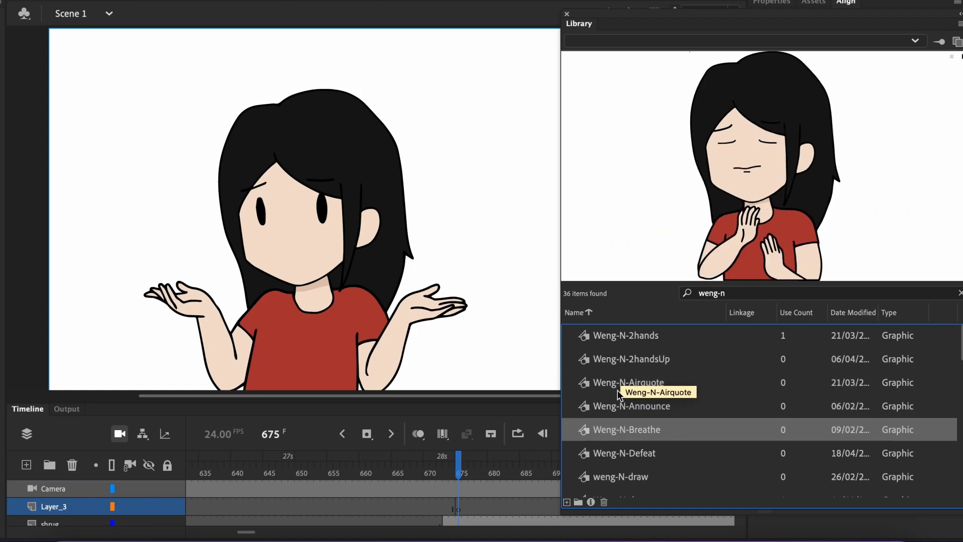
{"action": "key", "text": "Down"}
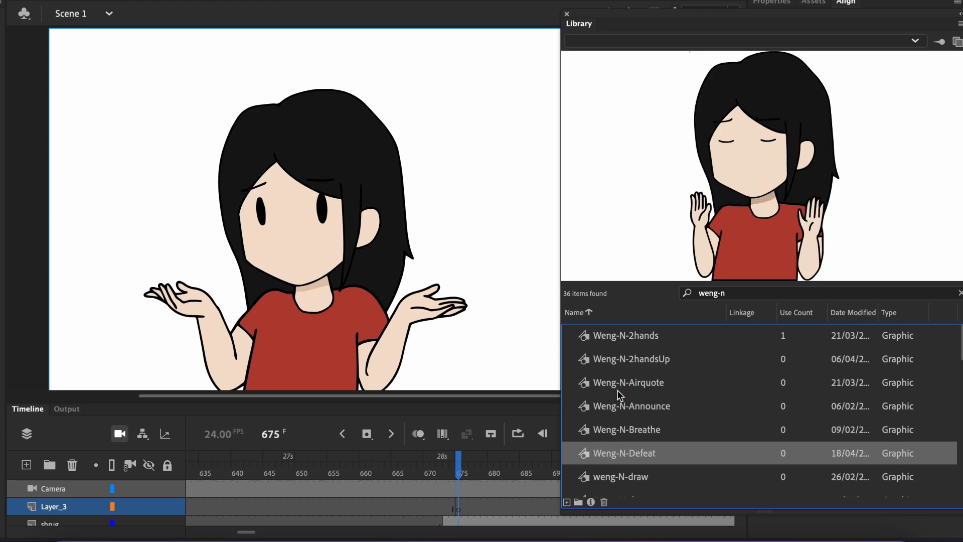
{"action": "key", "text": "Up"}
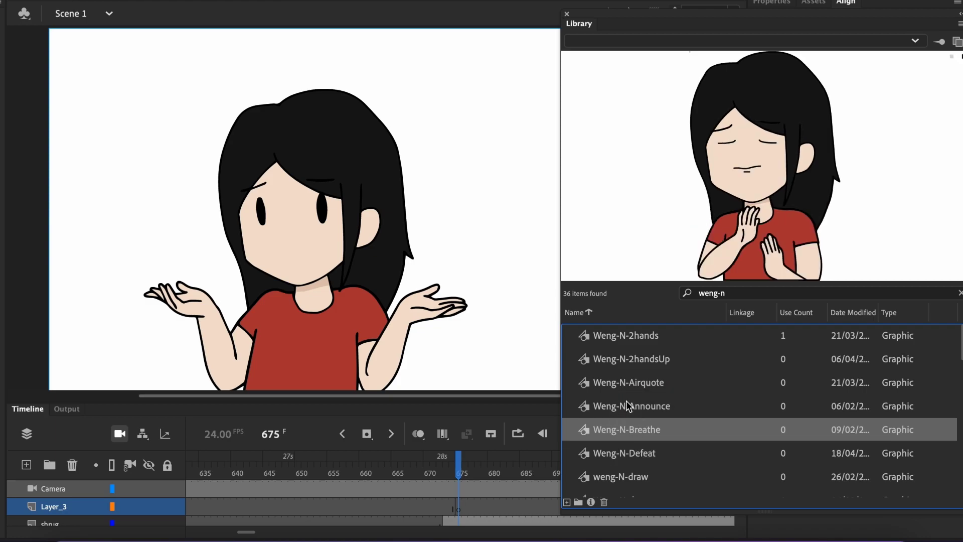
{"action": "key", "text": "Up"}
{"action": "left_click_drag", "start_coordinate": [308, 144], "coordinate": [319, 158]}
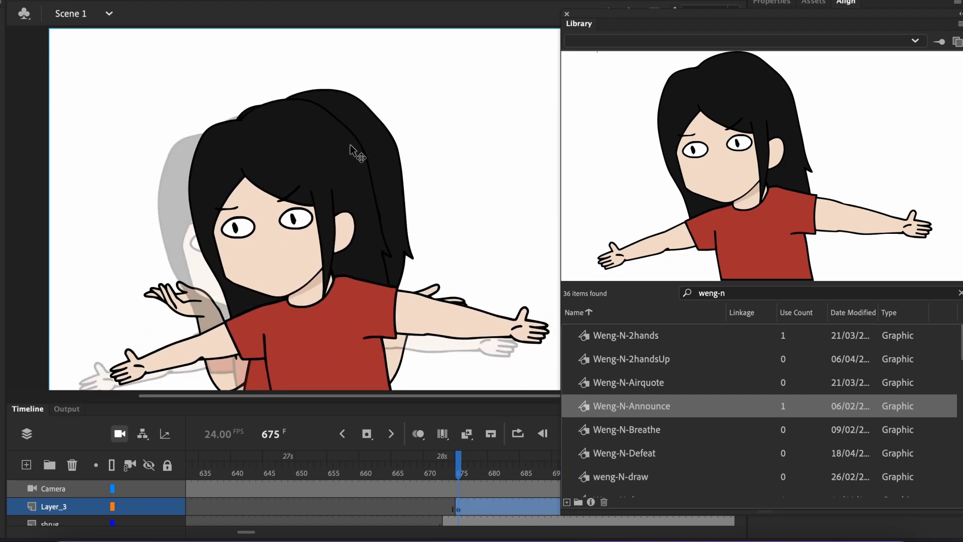
{"action": "left_click_drag", "start_coordinate": [459, 465], "coordinate": [474, 471]}
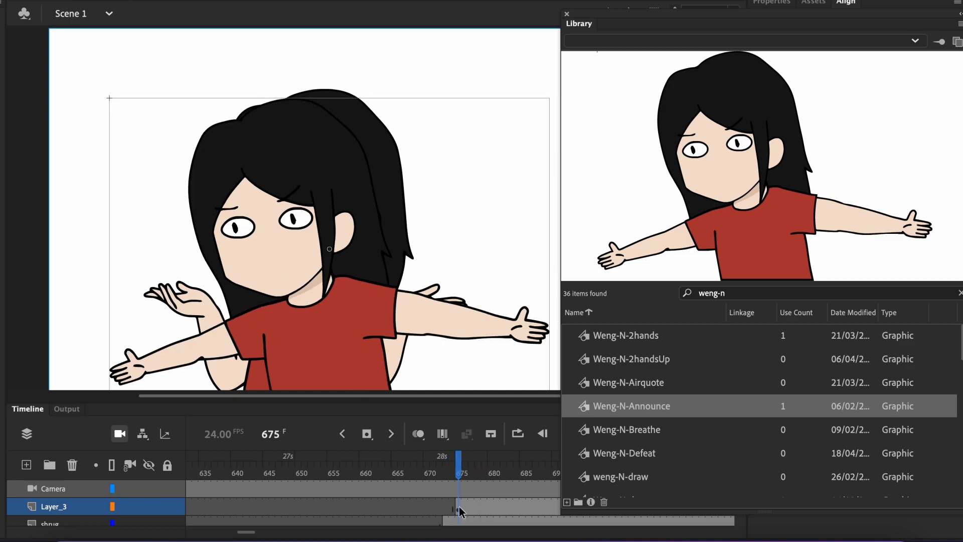
{"action": "key", "text": "ctrl+z"}
- Place the Weng-N-Breathe symbol on Layer_3 at frame 675 and insert a blank keyframe there on the shrug layer
{"action": "left_click", "coordinate": [631, 436]}
{"action": "left_click_drag", "start_coordinate": [631, 436], "coordinate": [336, 143]}
{"action": "left_click", "coordinate": [458, 522]}
{"action": "key", "text": "F7"}
- Add a new layer above Layer_3 and place the Weng-N-Announce symbol on it at frame 681
{"action": "left_click_drag", "start_coordinate": [459, 470], "coordinate": [497, 476]}
{"action": "left_click", "coordinate": [497, 507]}
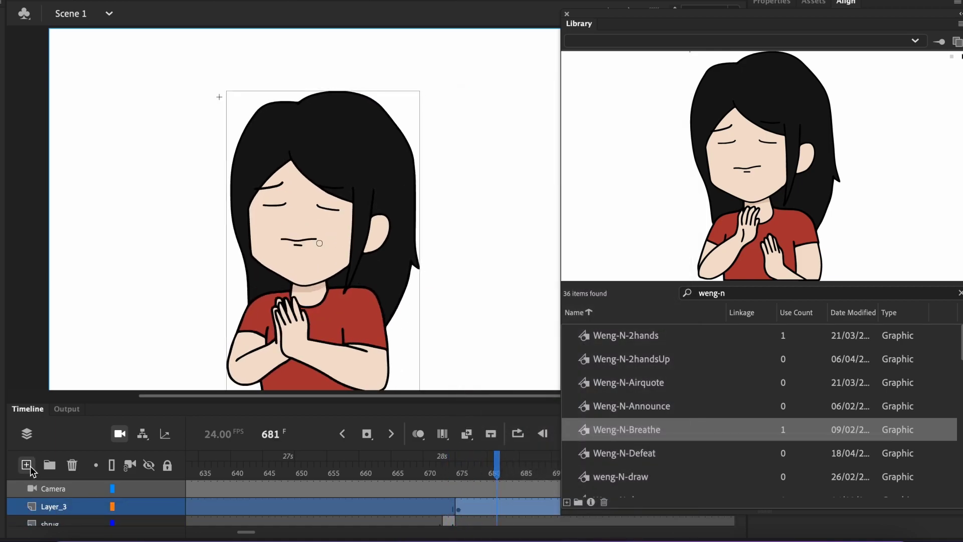
{"action": "left_click_drag", "start_coordinate": [630, 406], "coordinate": [349, 178]}
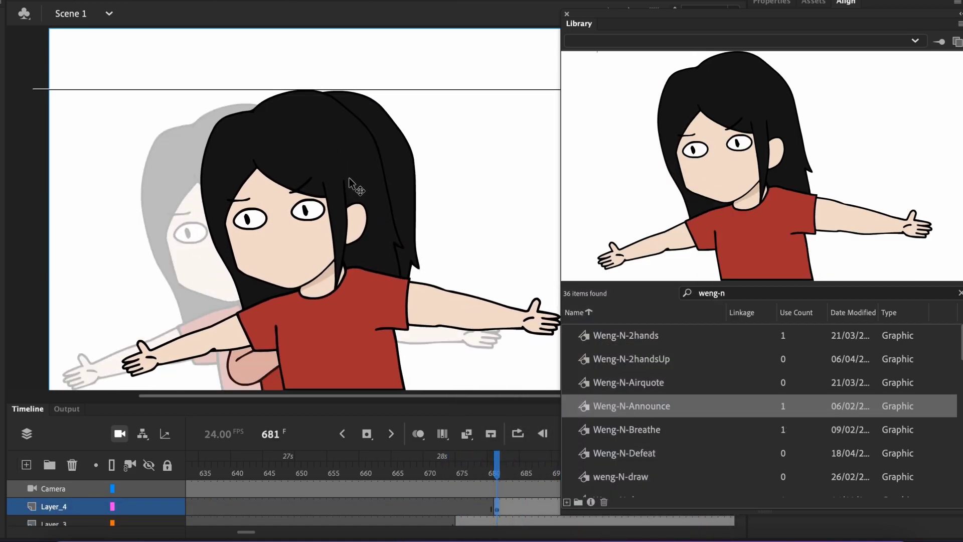